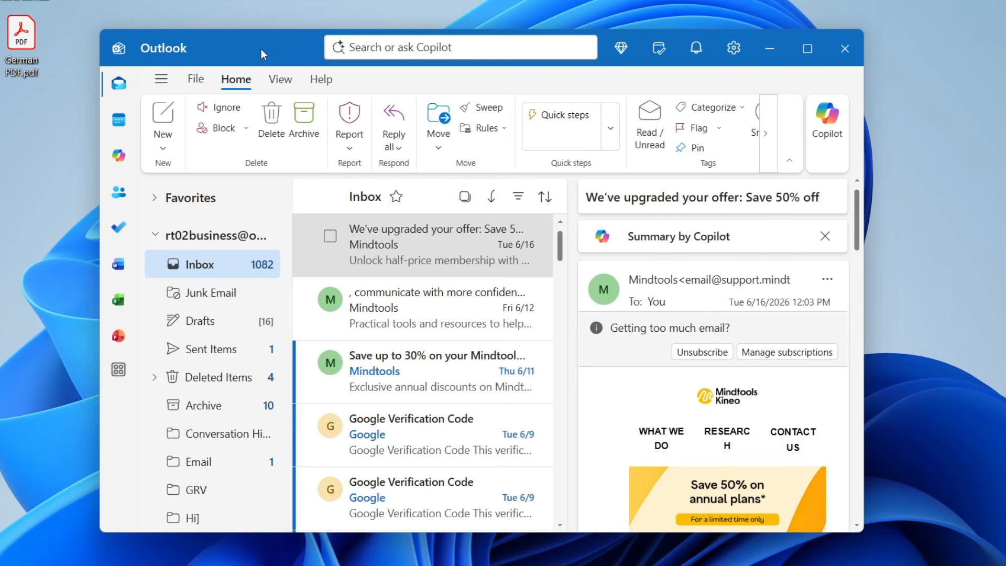
# Create a new calendar event in Outlook and title it "Business sales call"
pyautogui.click(119, 121)
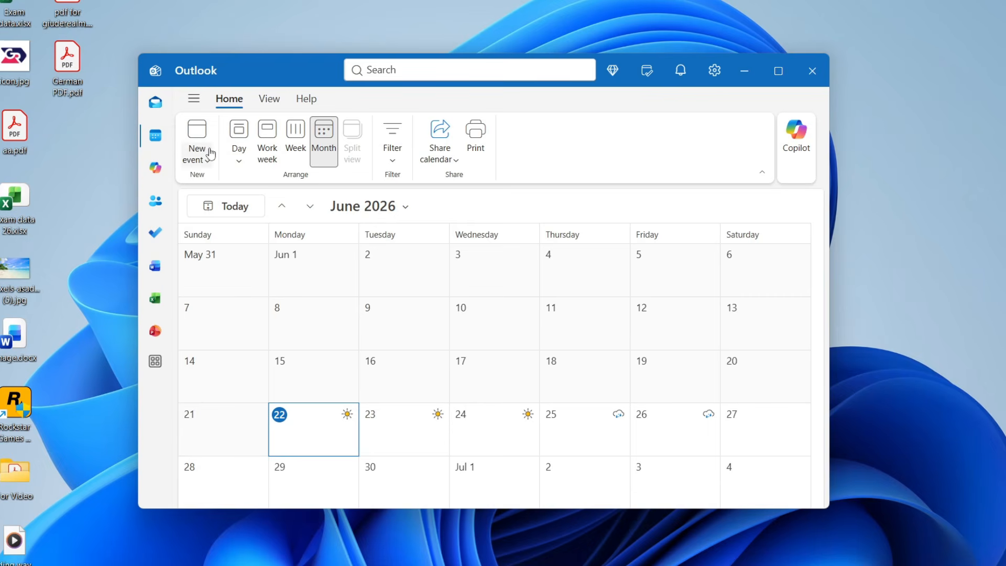
pyautogui.click(198, 159)
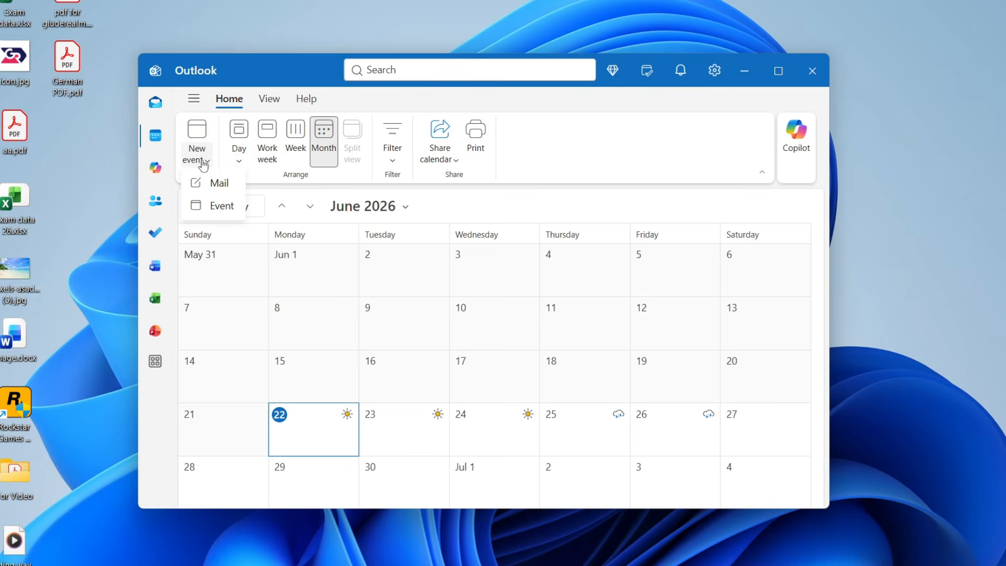
pyautogui.click(222, 206)
pyautogui.moveTo(298, 107); pyautogui.dragTo(145, 8)
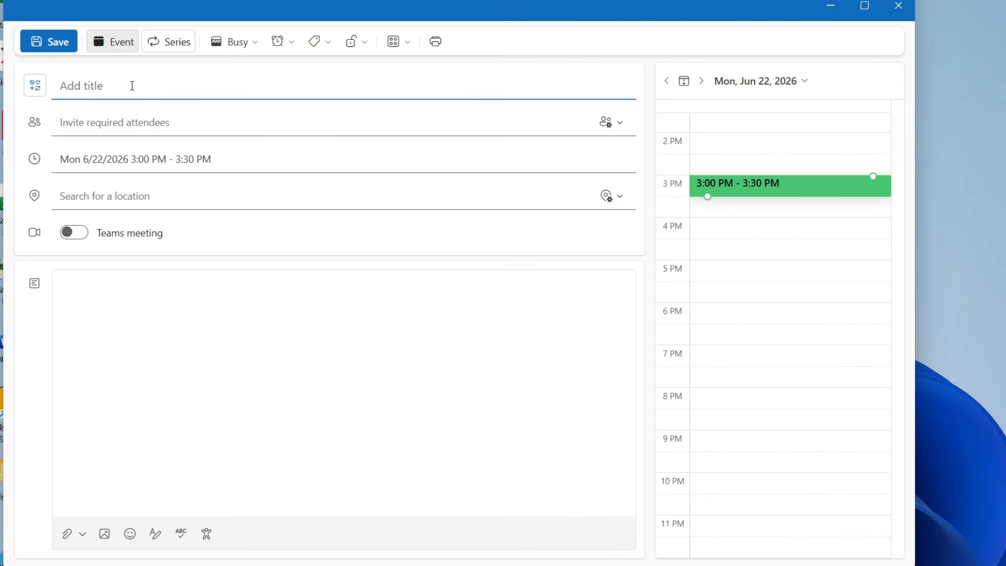
pyautogui.write('Business sales call')
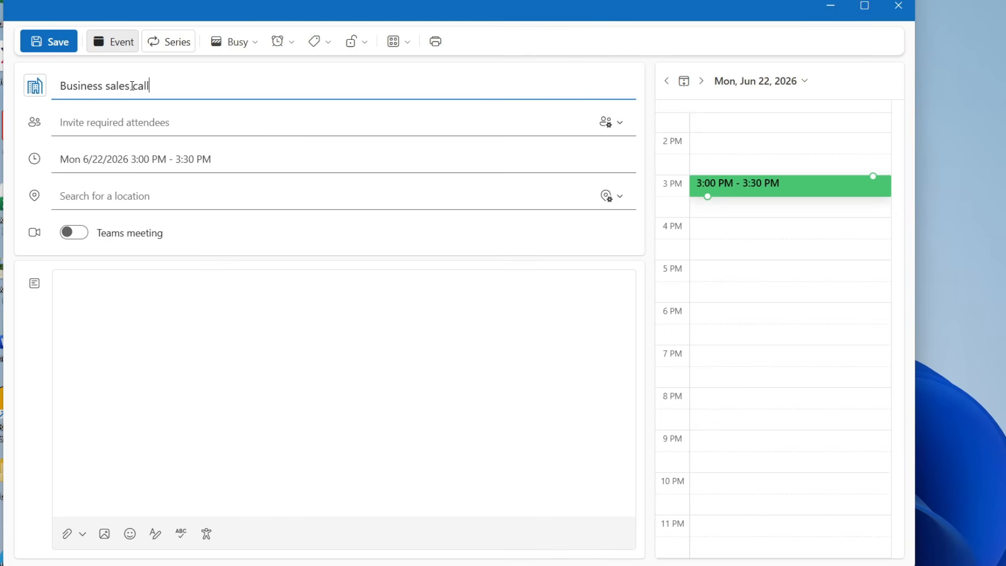
# Invite two required attendees to the event from the suggested contacts
pyautogui.click(99, 122)
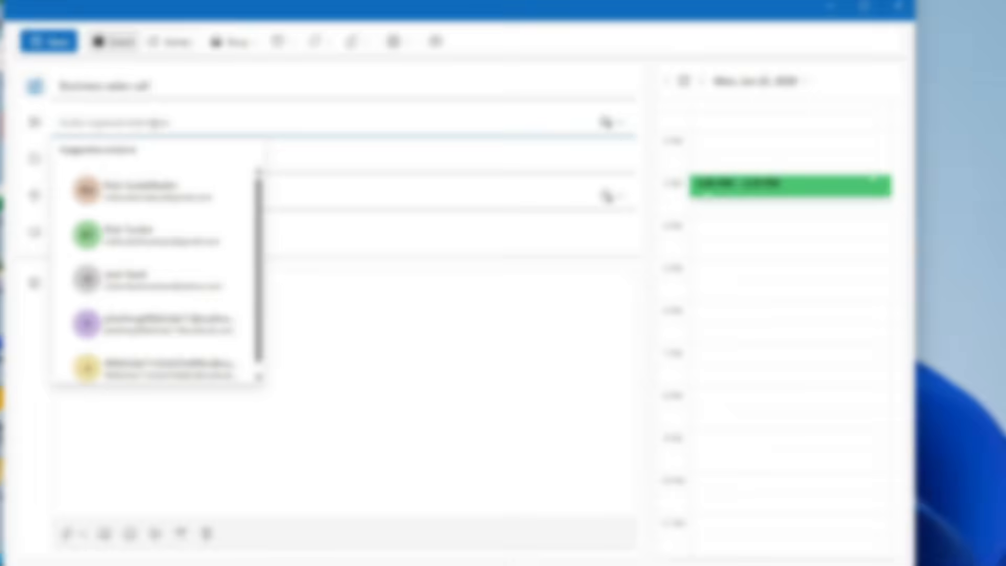
pyautogui.write('r')
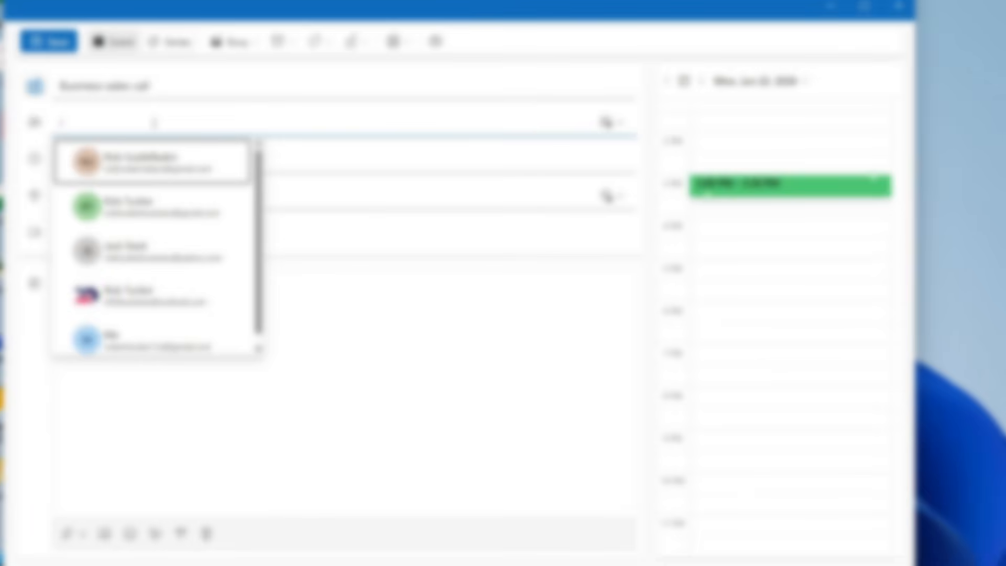
pyautogui.press('BackSpace')
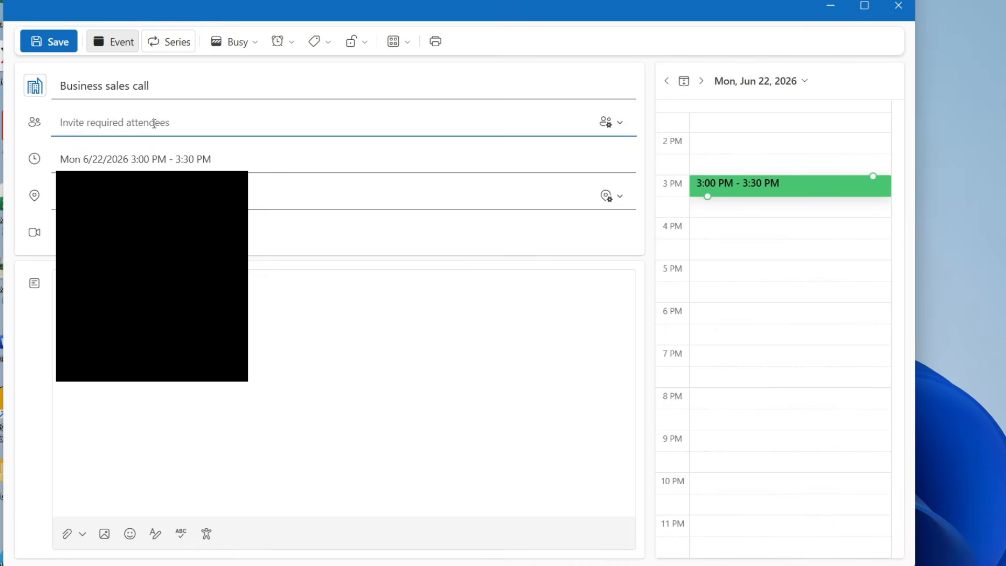
pyautogui.write('r')
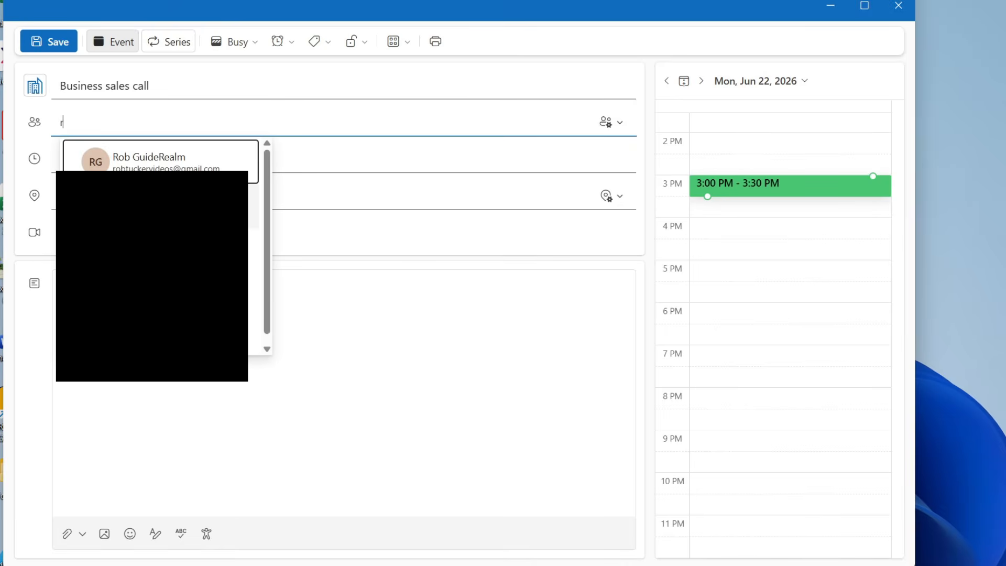
pyautogui.click(159, 145)
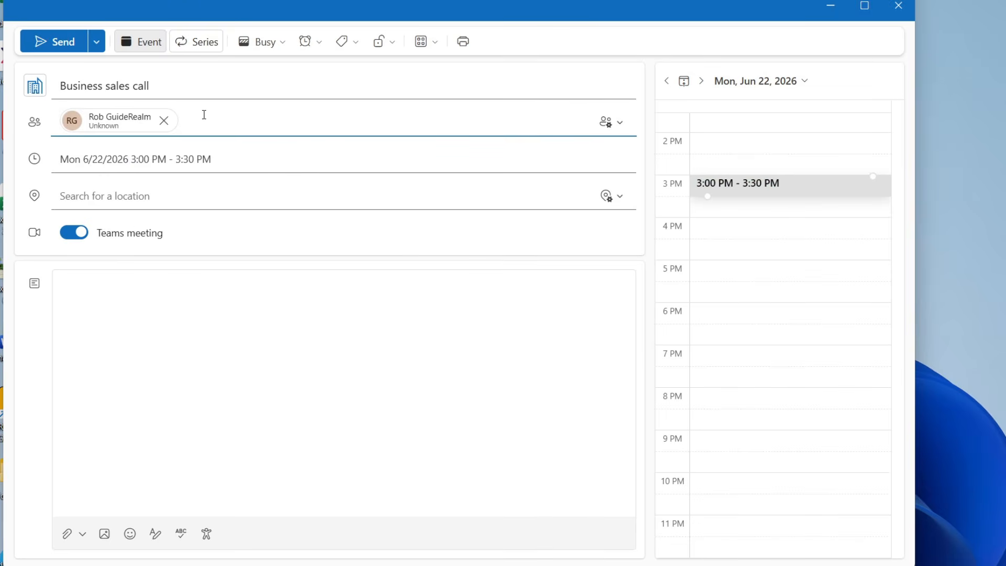
pyautogui.write('r')
pyautogui.click(250, 204)
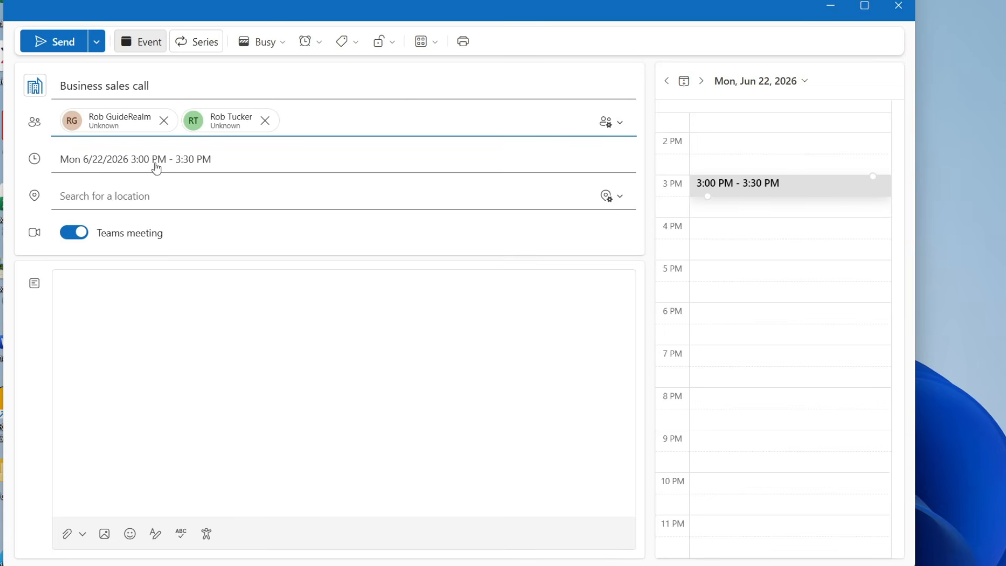
# Set the event's start date to 6/23/2026 and check the available start and end times
pyautogui.click(92, 166)
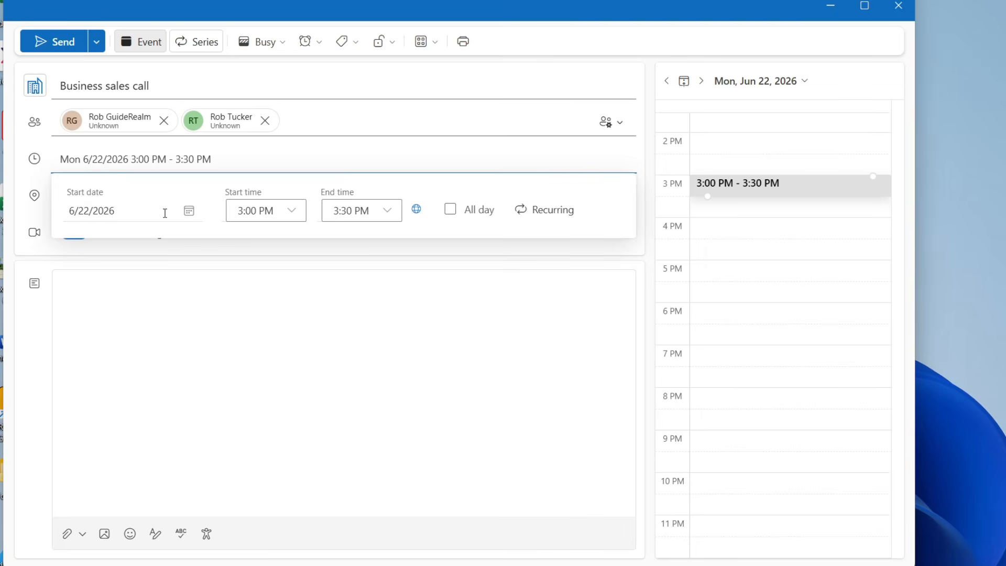
pyautogui.click(189, 211)
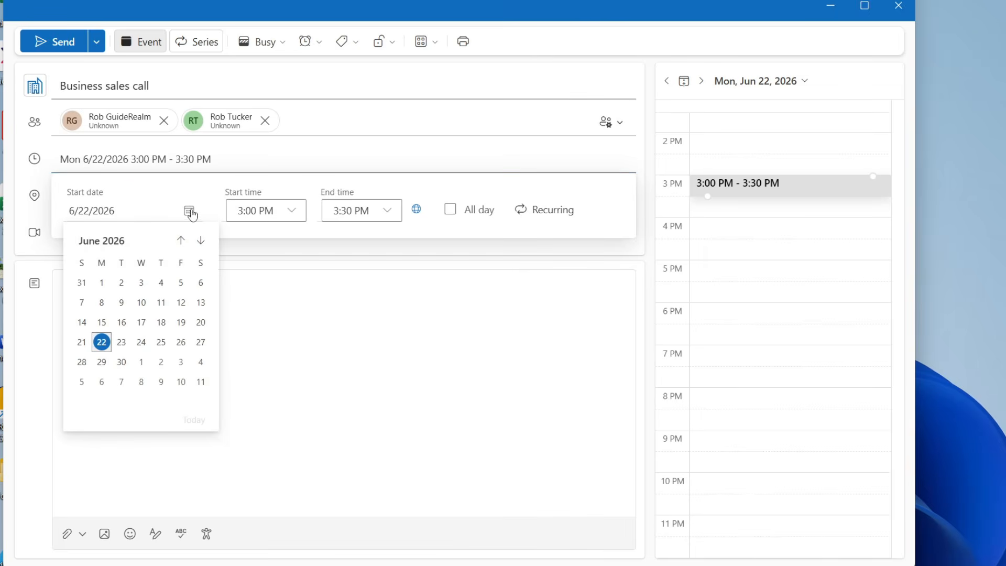
pyautogui.click(125, 343)
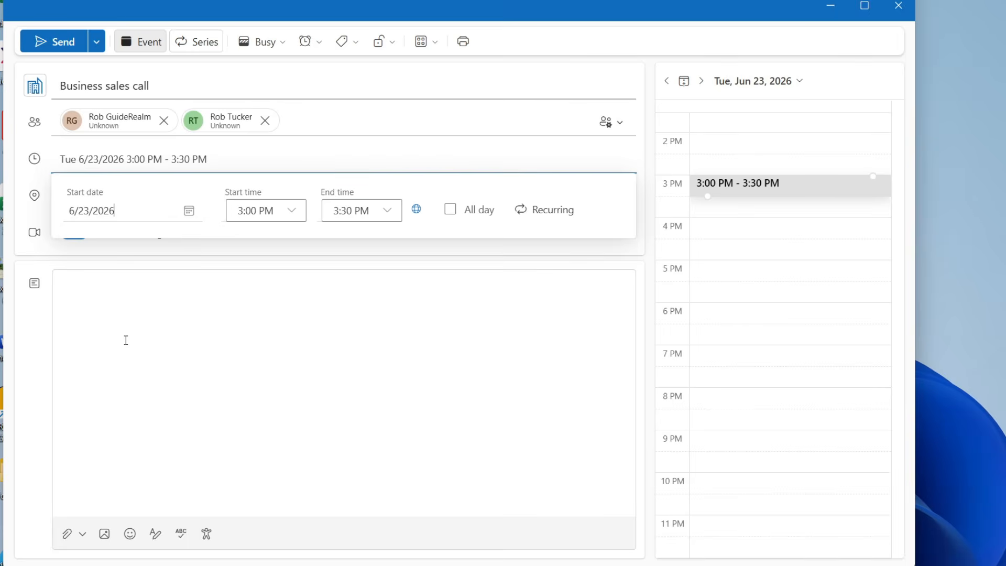
pyautogui.click(294, 214)
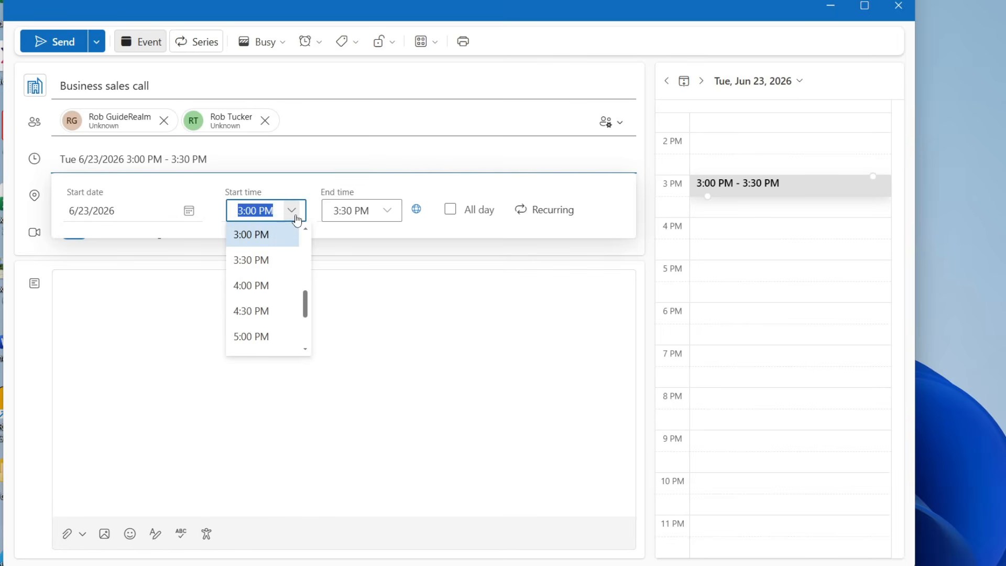
pyautogui.click(294, 214)
pyautogui.click(385, 211)
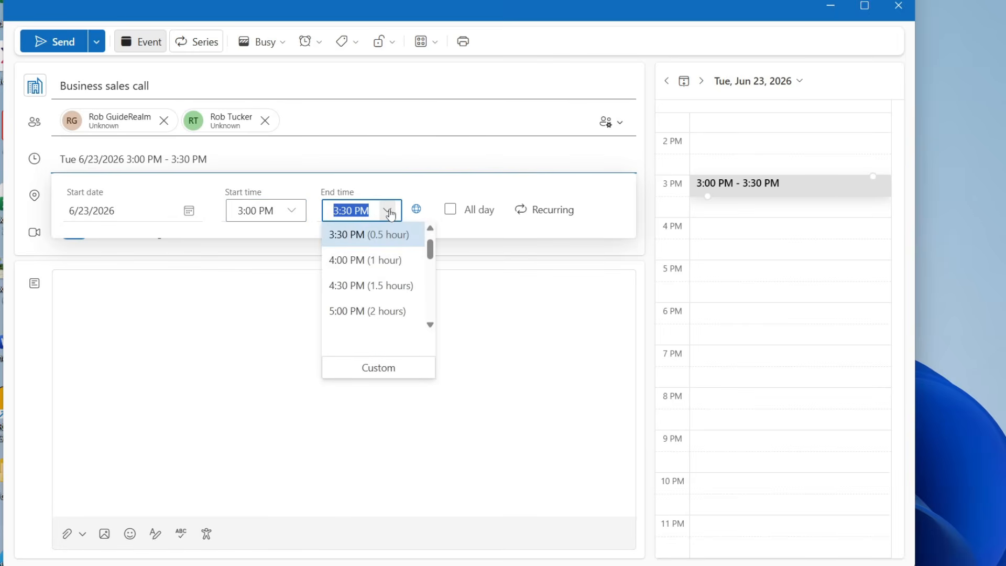
pyautogui.click(389, 209)
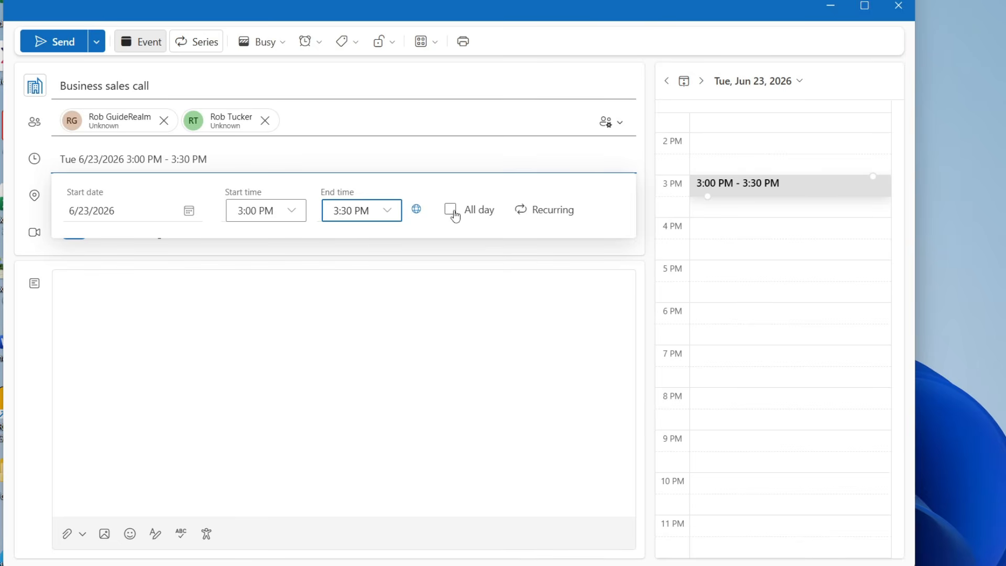
# Try making the event recurring, look at the repeat interval options, and remove the recurrence again
pyautogui.click(534, 210)
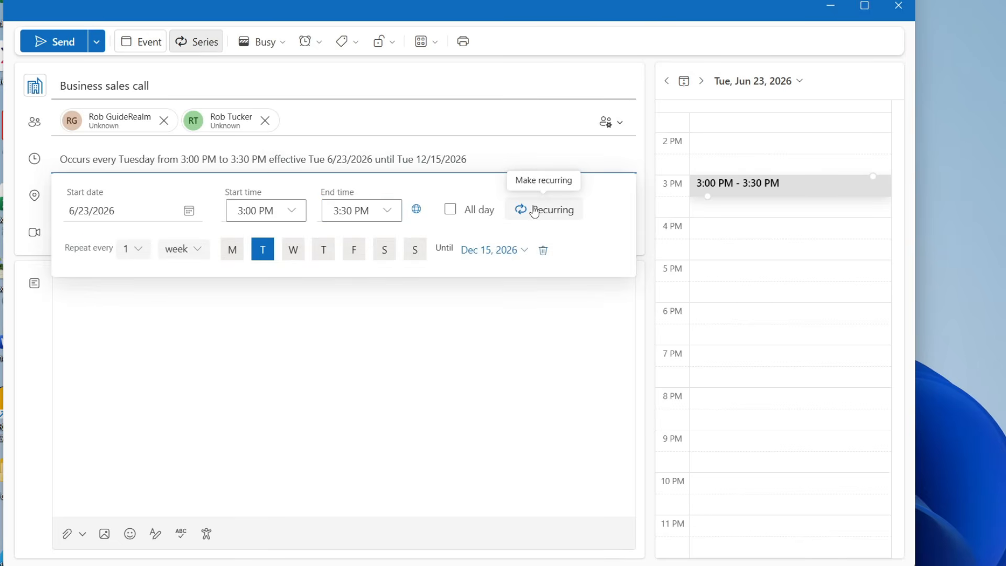
pyautogui.click(186, 250)
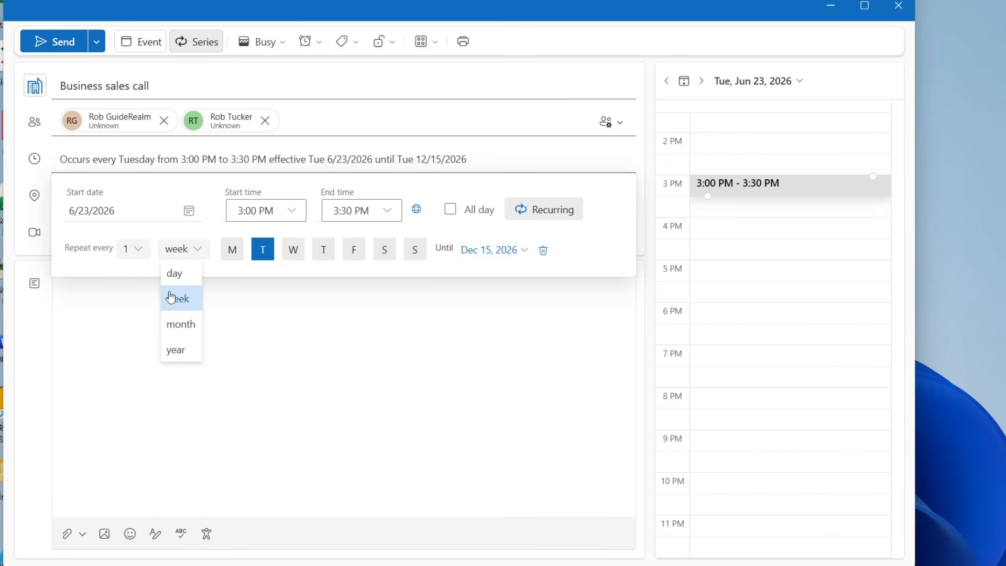
pyautogui.click(571, 222)
pyautogui.click(568, 222)
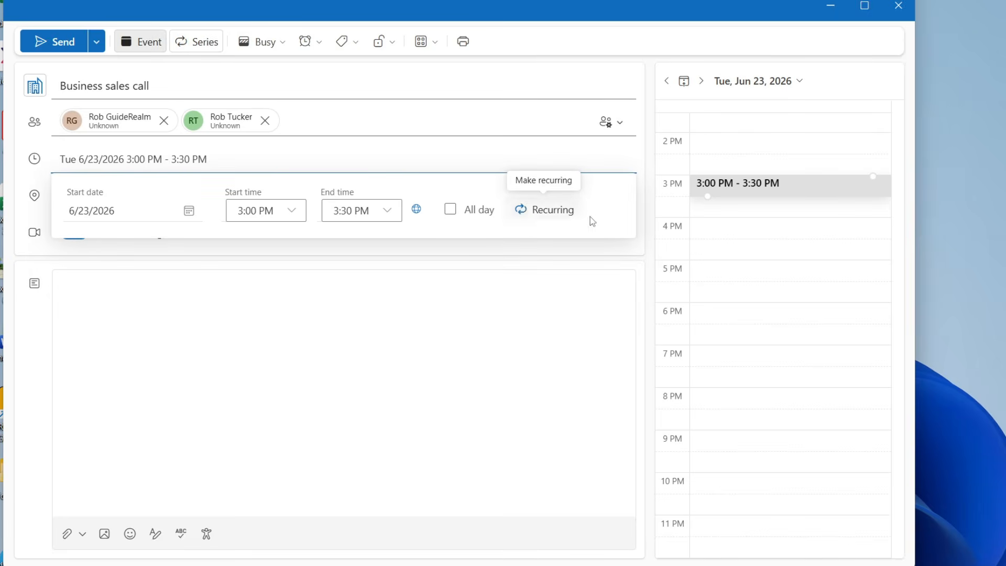
pyautogui.click(640, 251)
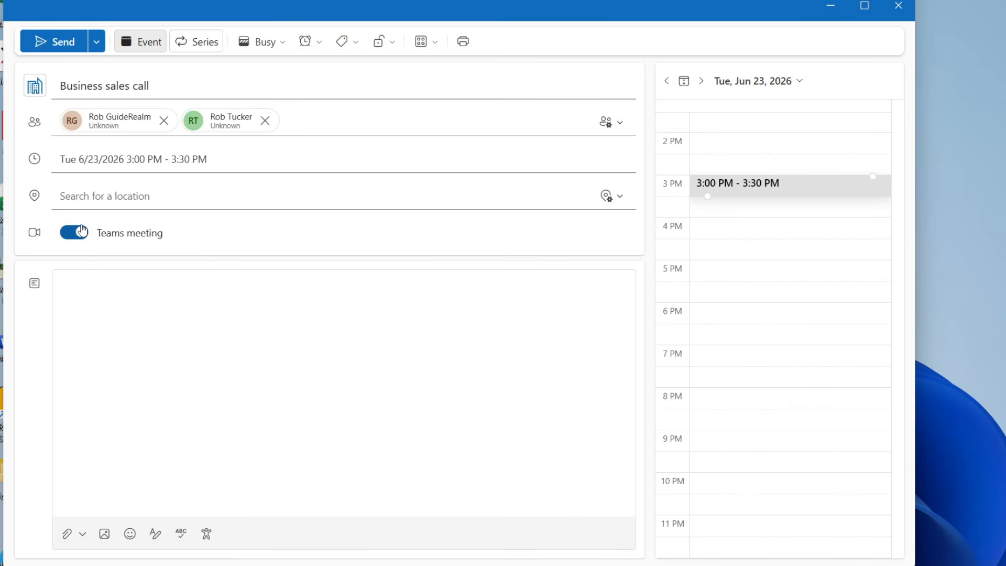
# Look through the event's reminder and category options and send the meeting invitation
pyautogui.click(99, 289)
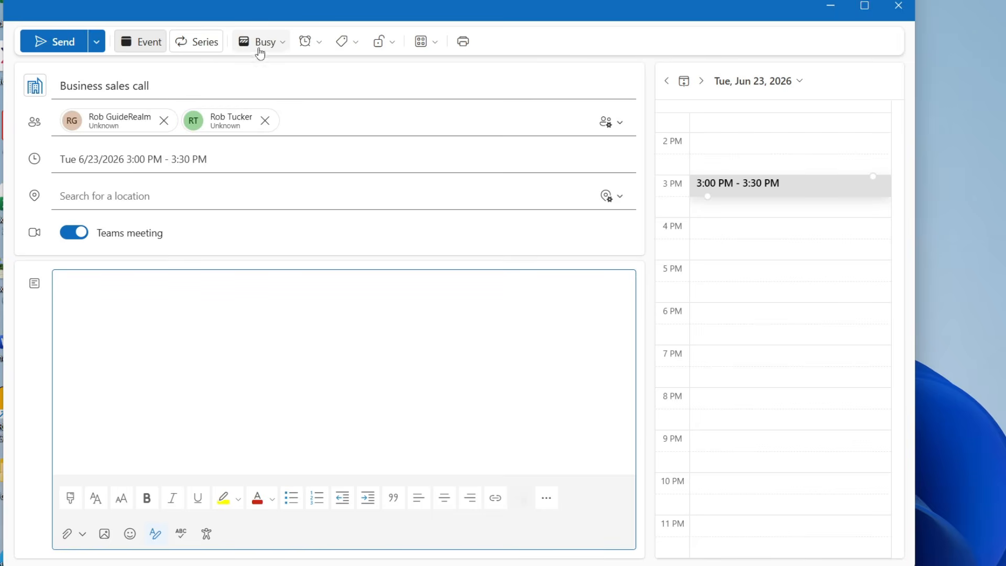
pyautogui.click(309, 43)
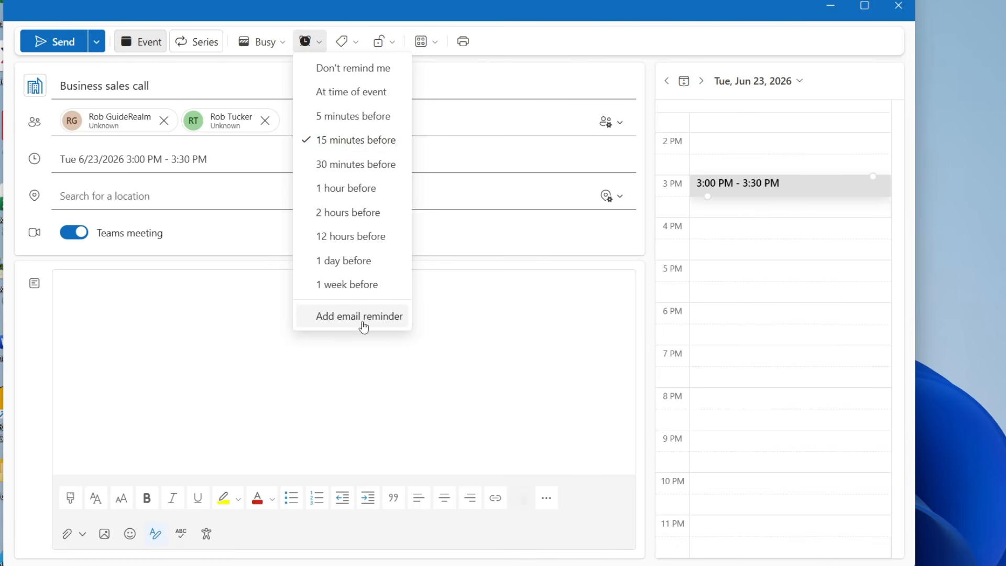
pyautogui.click(347, 42)
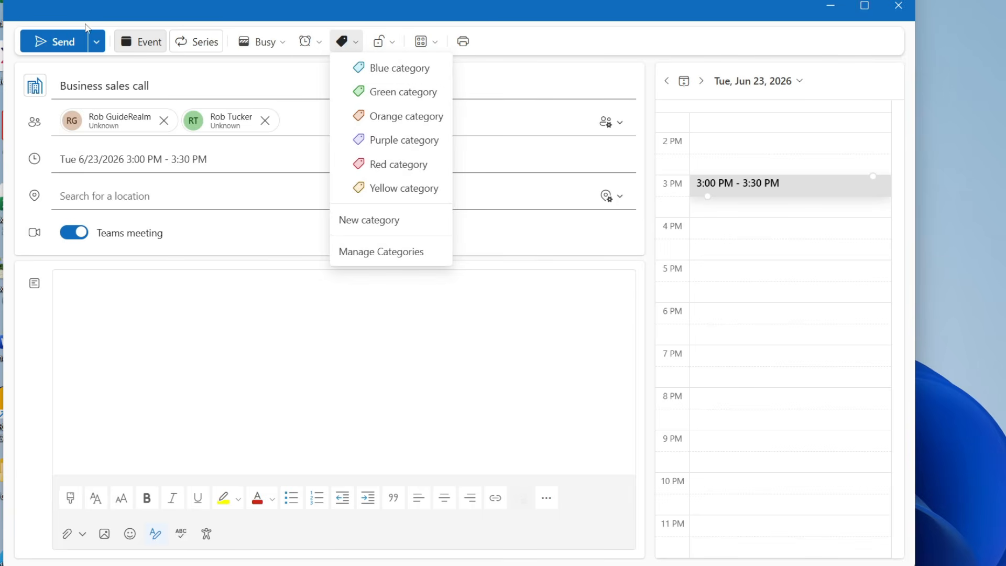
pyautogui.click(41, 42)
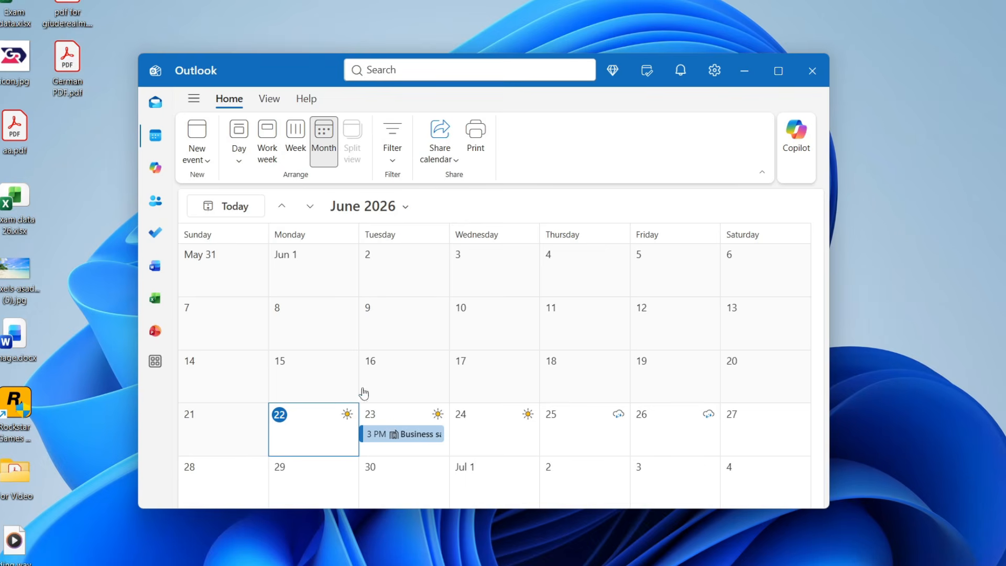
# View the Business sales call details in the calendar, and examine the received invitation's Teams joining information in Gmail
pyautogui.click(380, 438)
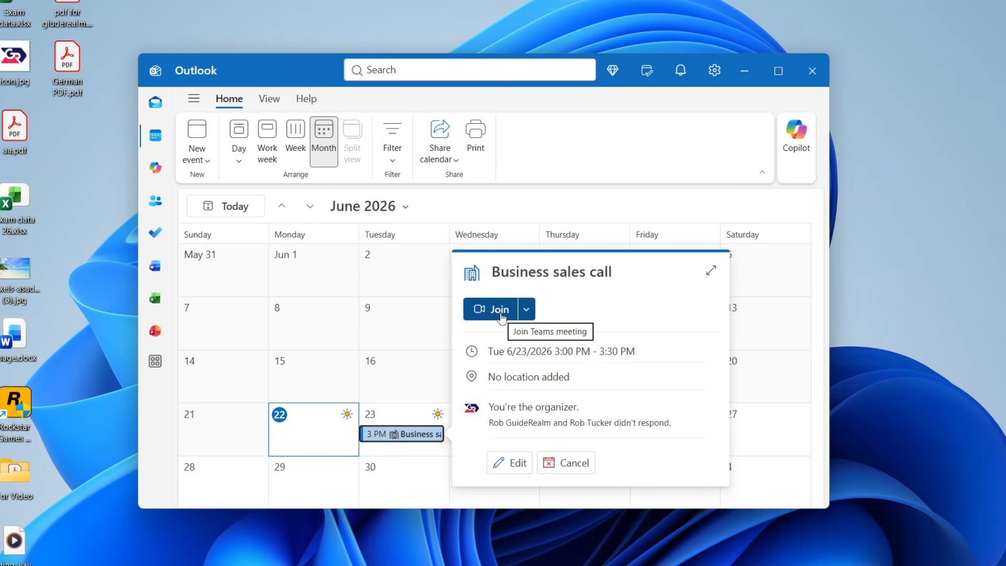
pyautogui.click(501, 314)
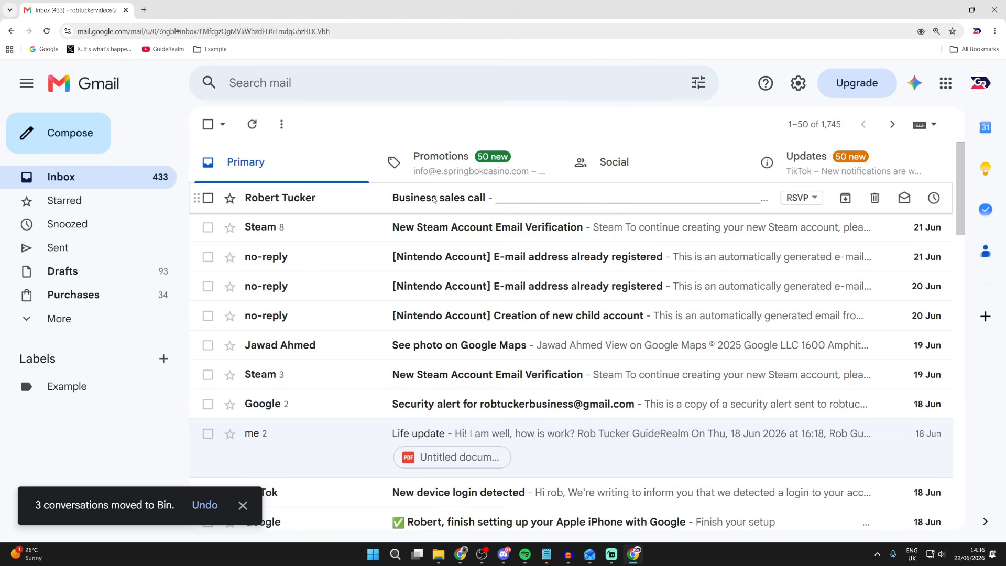
pyautogui.click(433, 200)
pyautogui.scroll(-3, 414, 195)
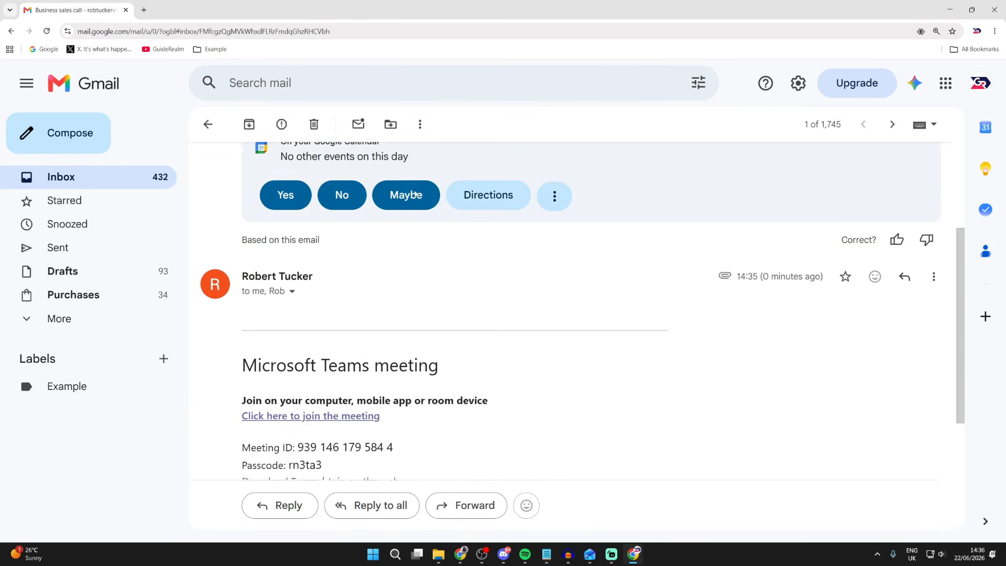
pyautogui.scroll(-3, 414, 193)
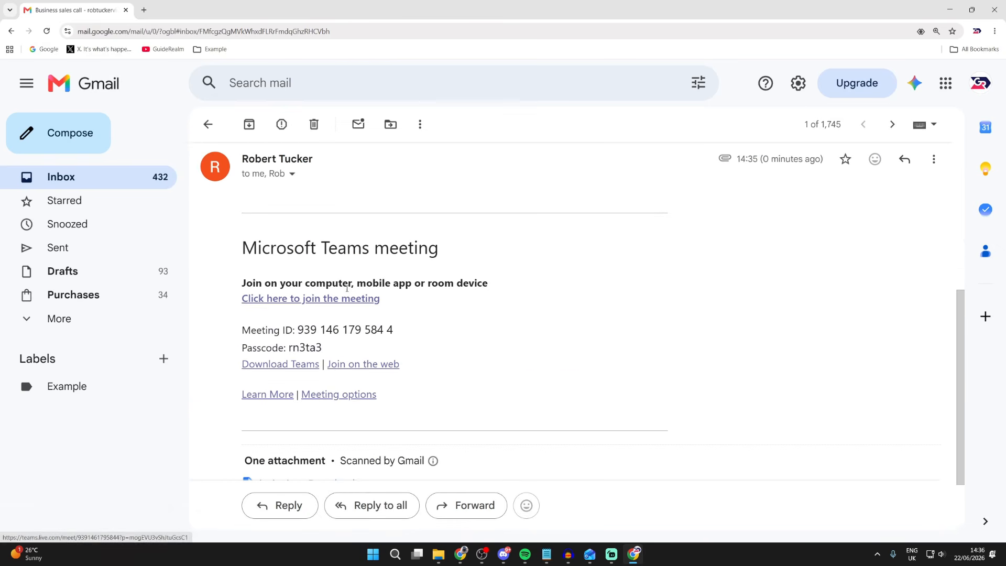
pyautogui.scroll(-2, 313, 301)
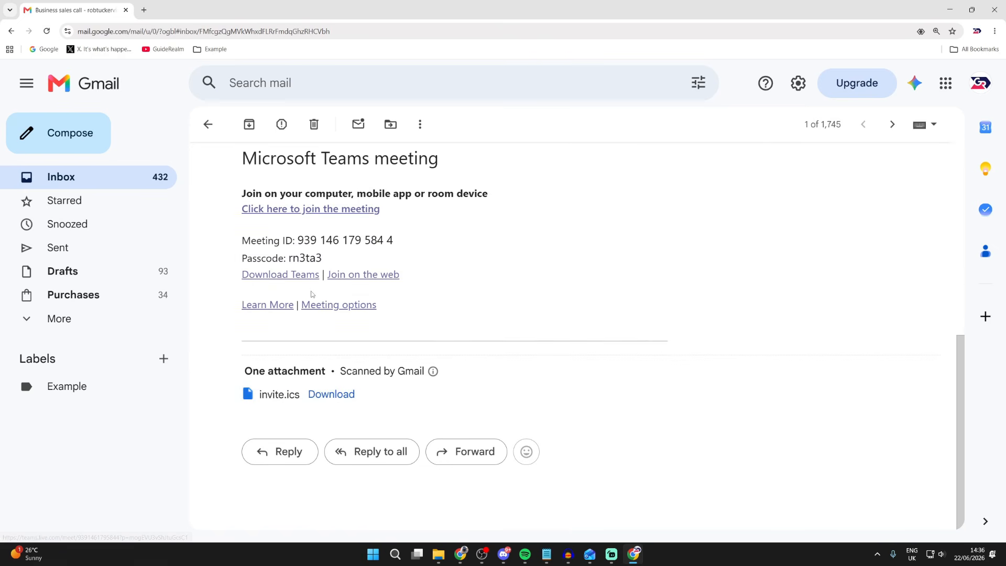
pyautogui.scroll(1, 312, 296)
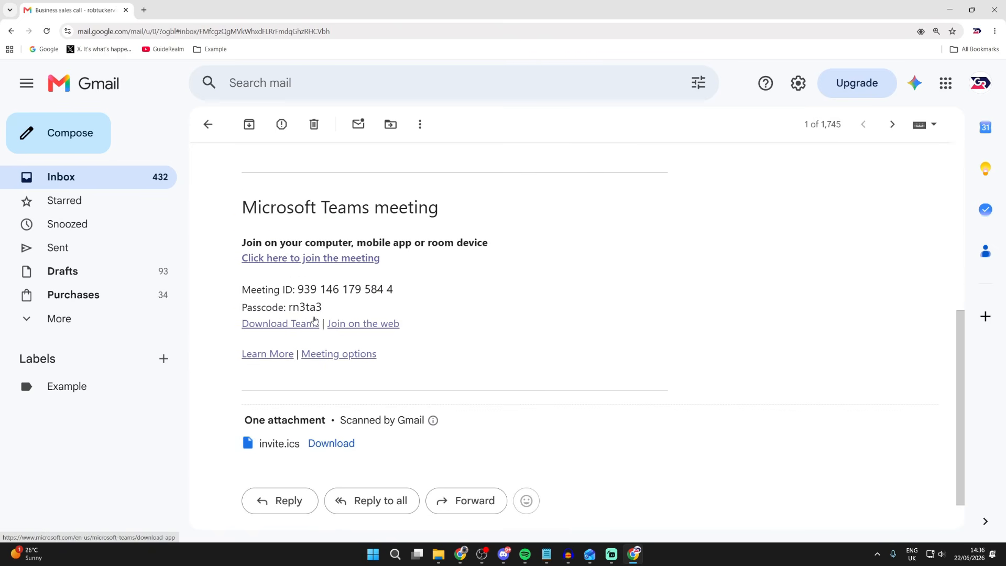
pyautogui.click(949, 9)
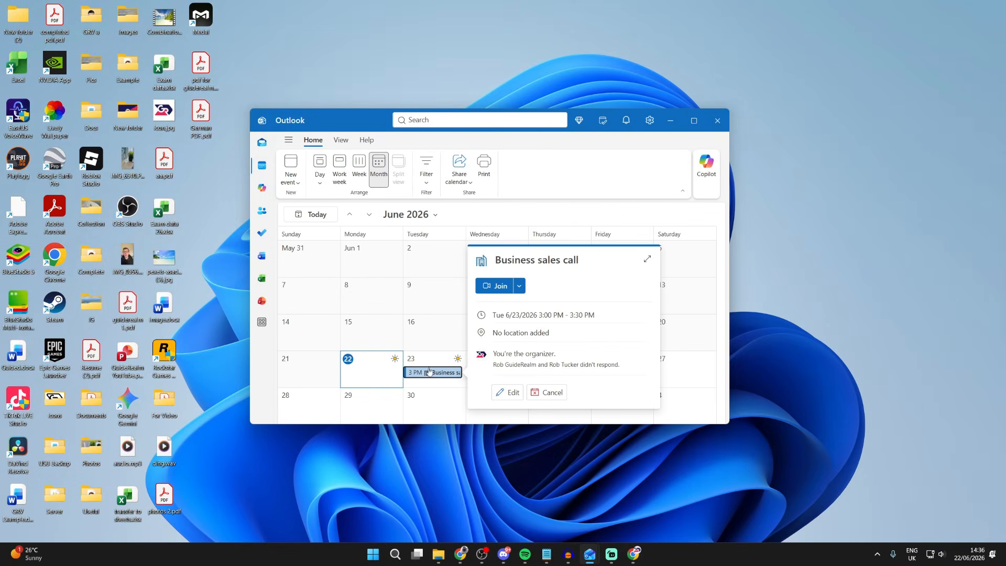
# Join the Business sales call from its calendar event, using the Microsoft Teams app
pyautogui.click(429, 371)
pyautogui.click(428, 371)
pyautogui.click(496, 289)
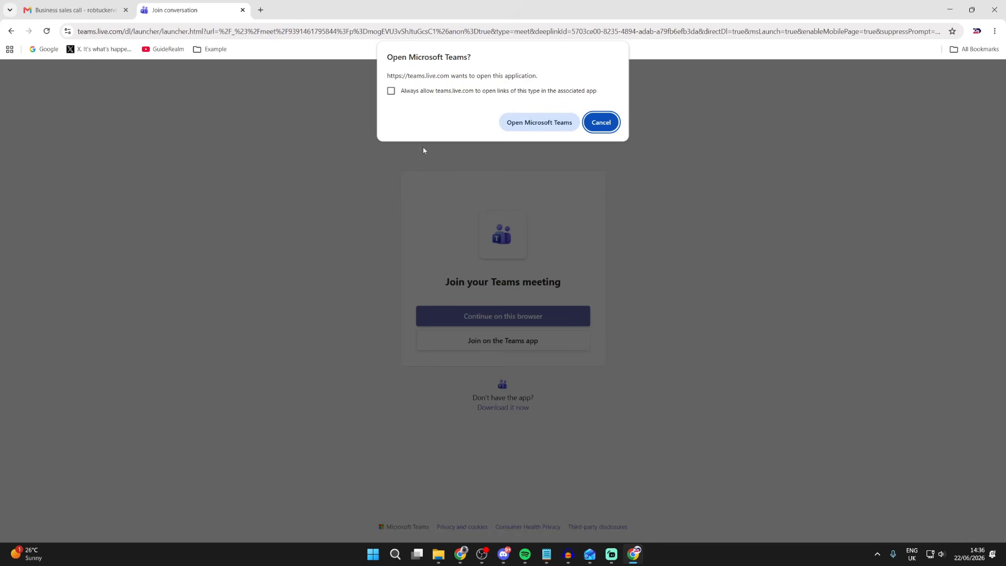
pyautogui.click(442, 94)
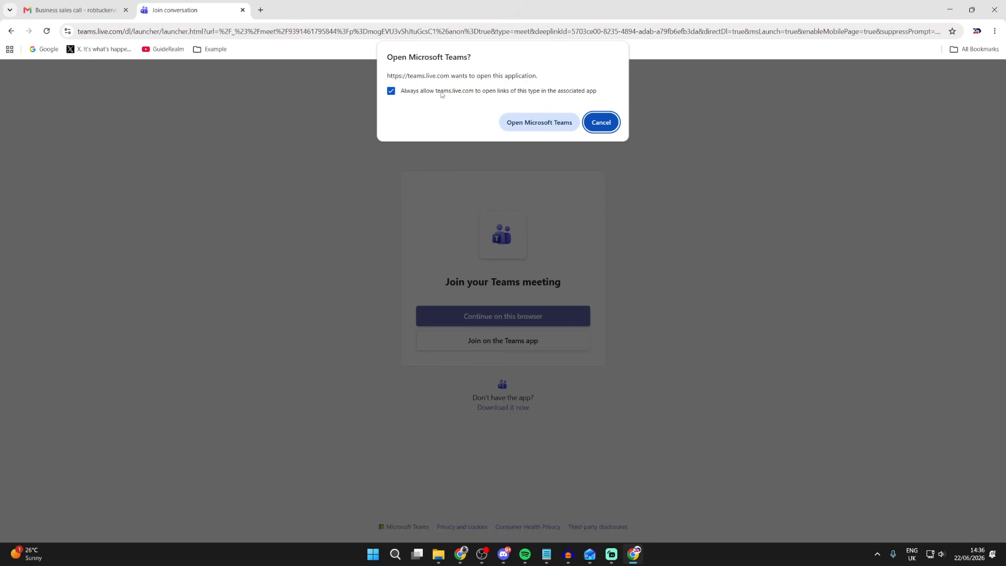
pyautogui.click(527, 92)
pyautogui.click(539, 123)
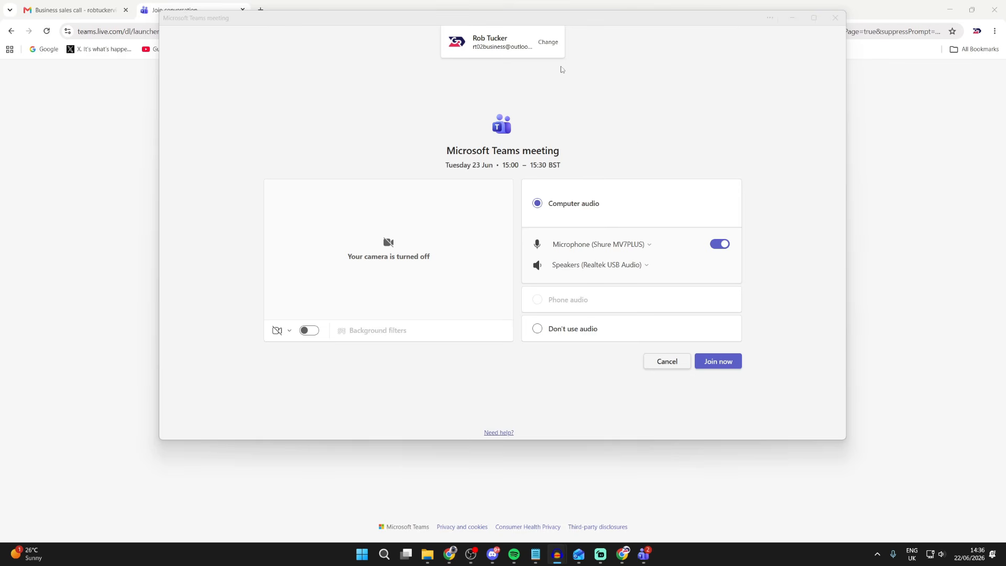
pyautogui.click(718, 360)
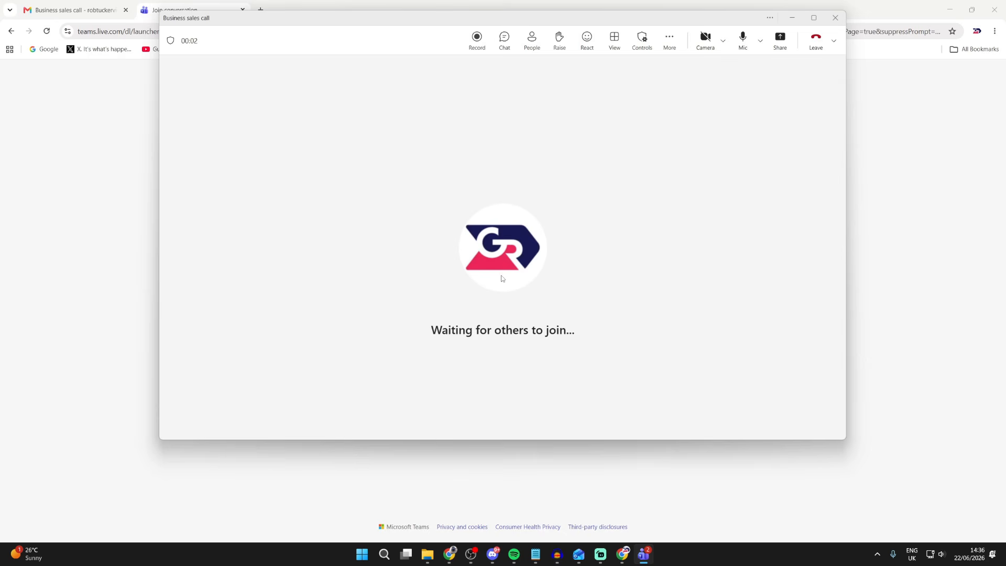
# Leave the Teams meeting and return to the mail inbox in Outlook
pyautogui.click(819, 43)
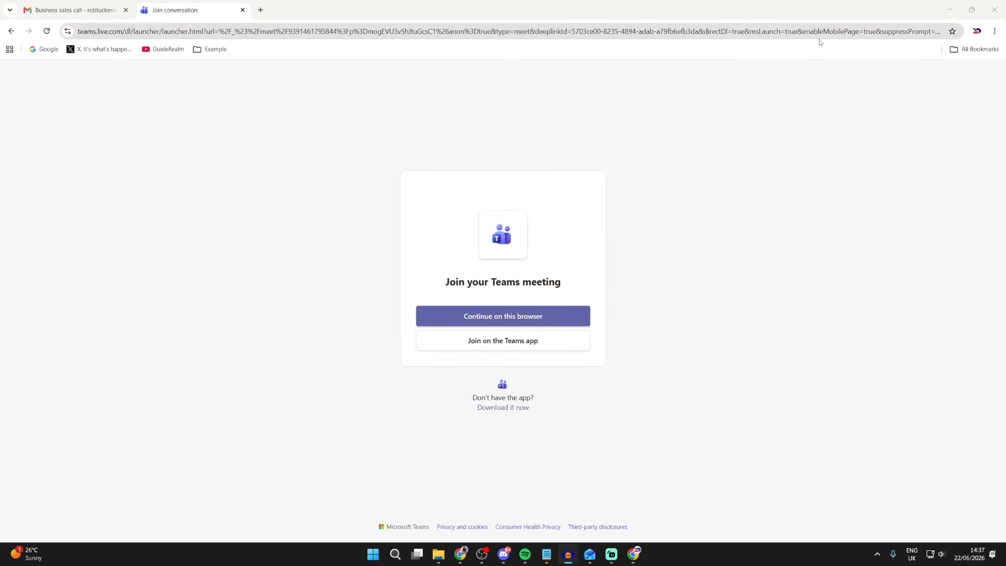
pyautogui.click(944, 6)
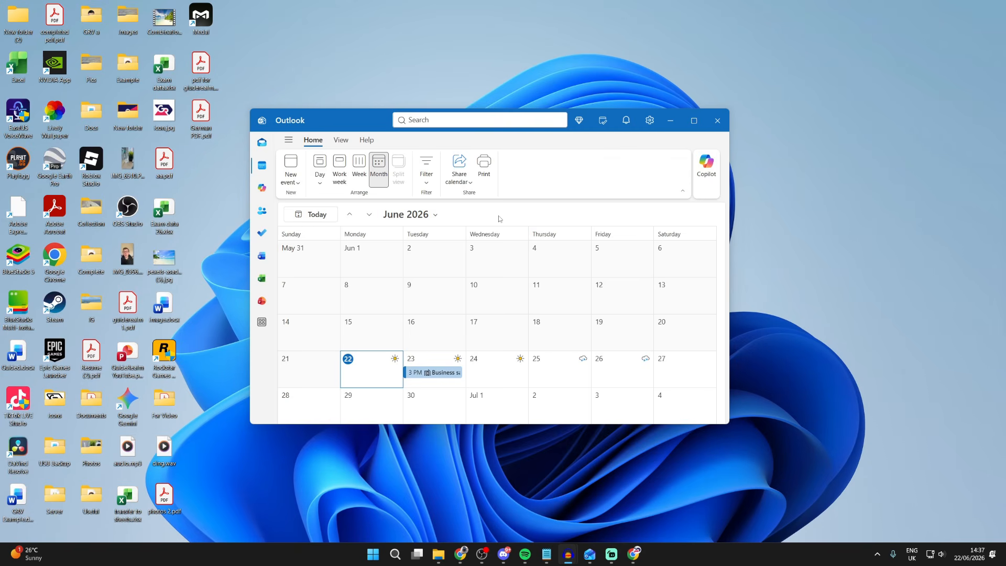
pyautogui.click(252, 141)
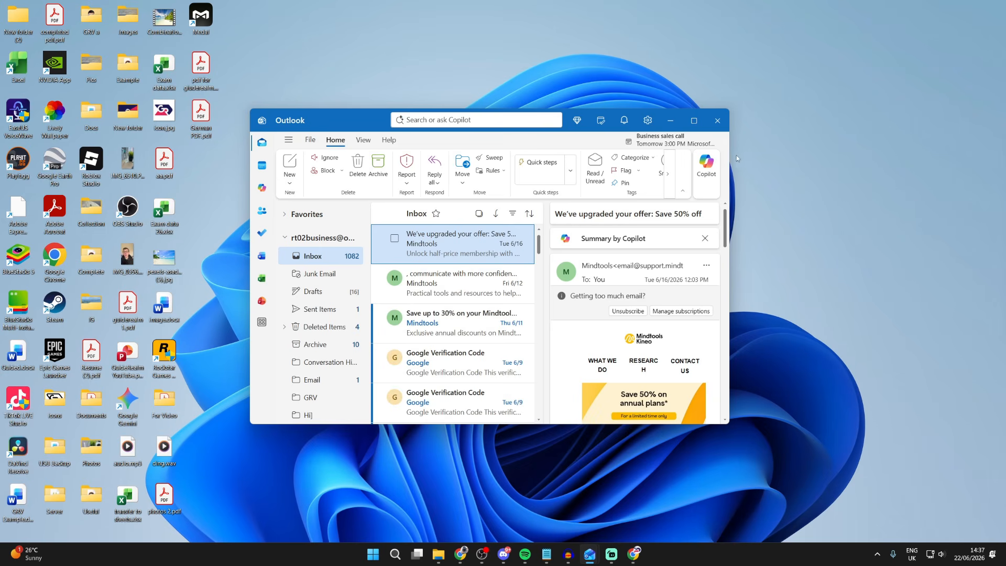
pyautogui.click(668, 256)
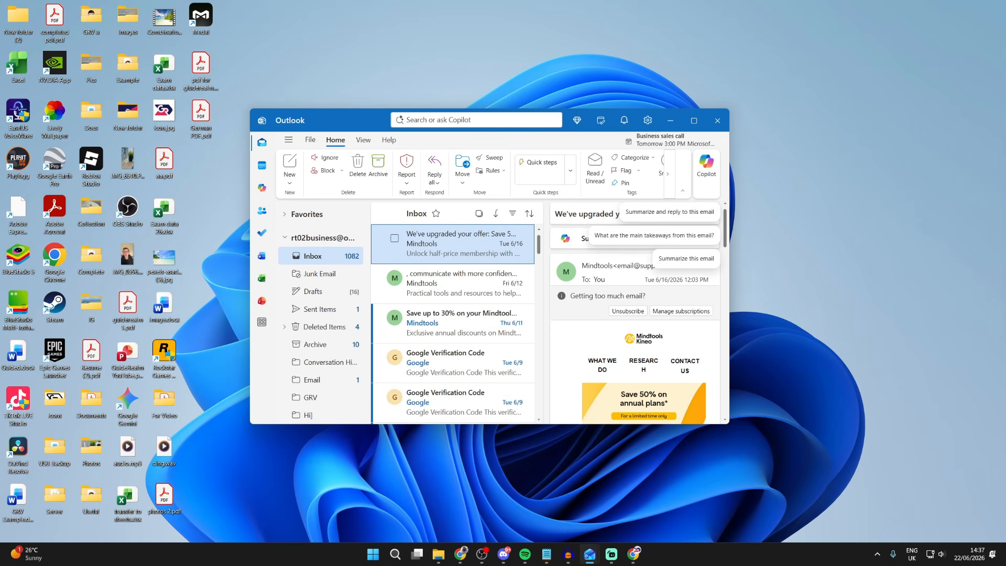